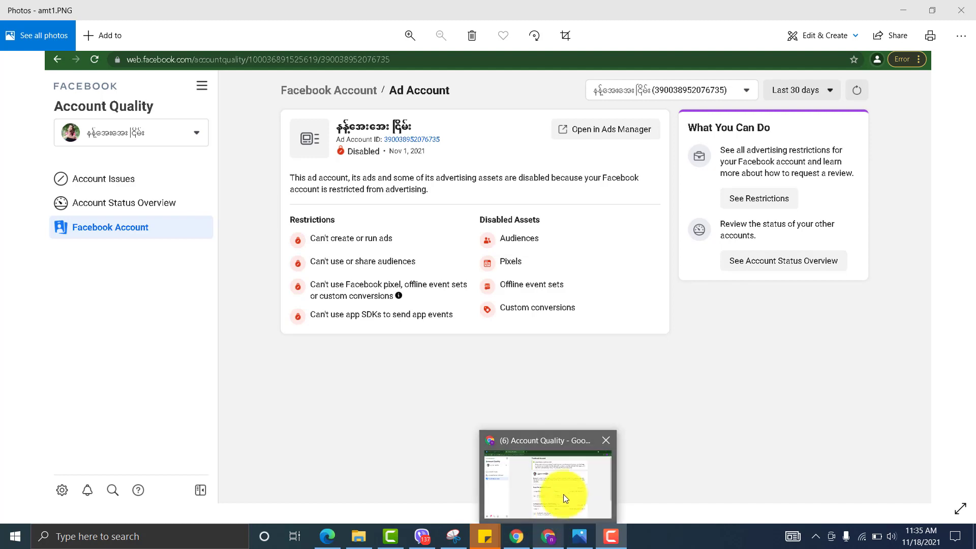
Compare the Facebook Account page in Account Quality with the amt1.PNG screenshot of the disabled ad account
{"action": "left_click", "coordinate": [564, 492]}
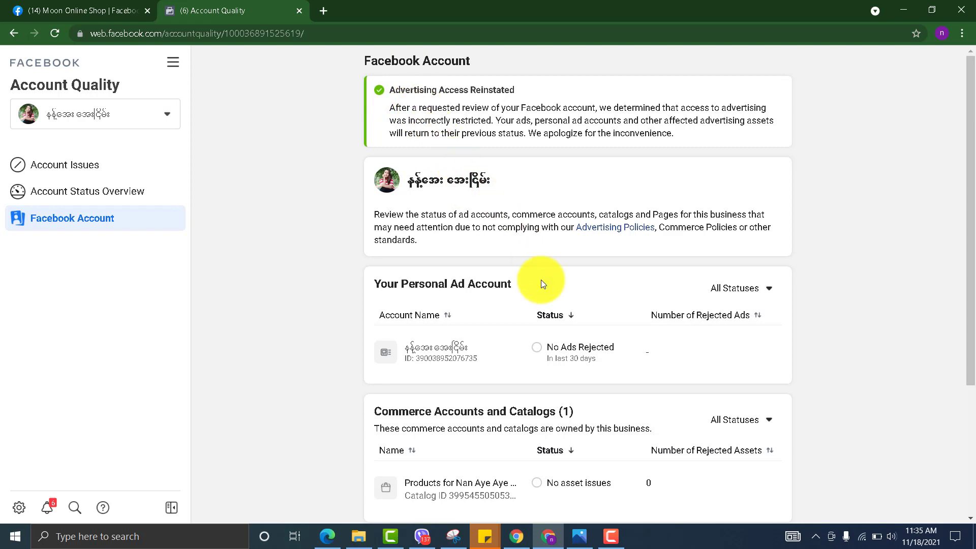
{"action": "mouse_move", "coordinate": [580, 536]}
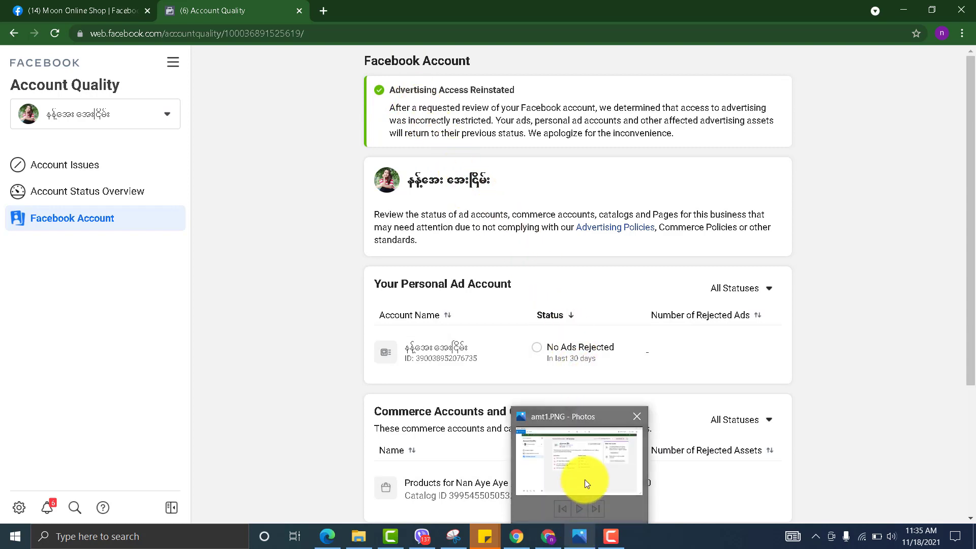
{"action": "left_click", "coordinate": [584, 479]}
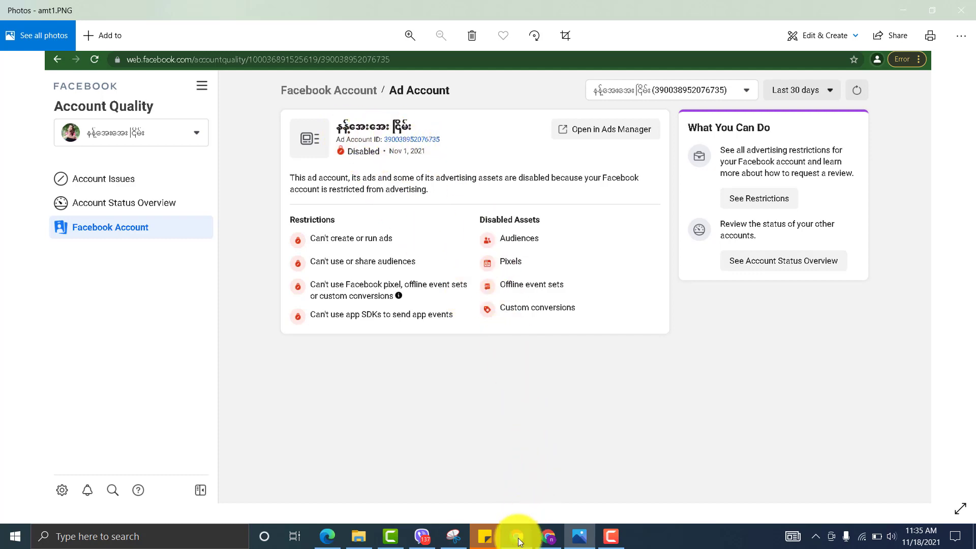
{"action": "mouse_move", "coordinate": [546, 535]}
{"action": "left_click", "coordinate": [553, 510]}
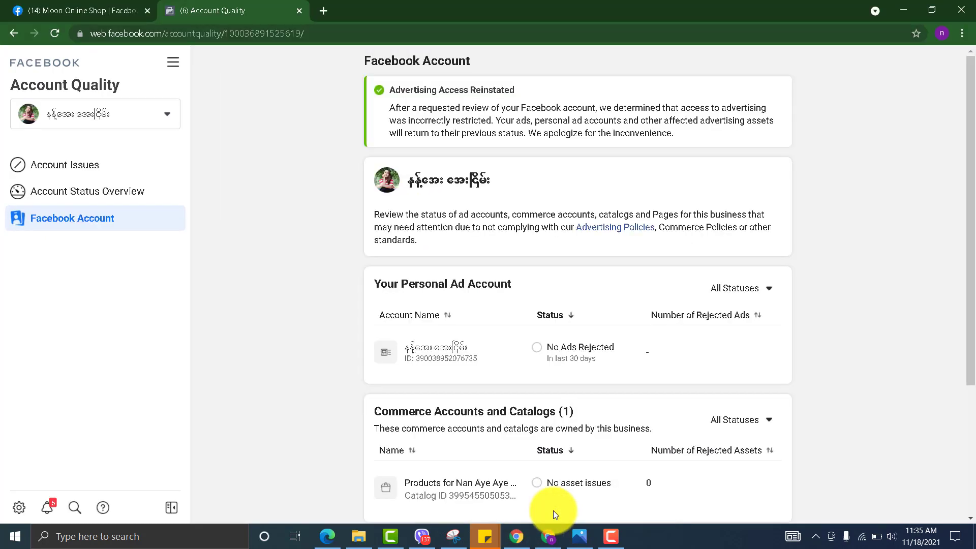
View the resolved account issues in Account Quality and open the resolved Facebook user entry
{"action": "left_click", "coordinate": [106, 168]}
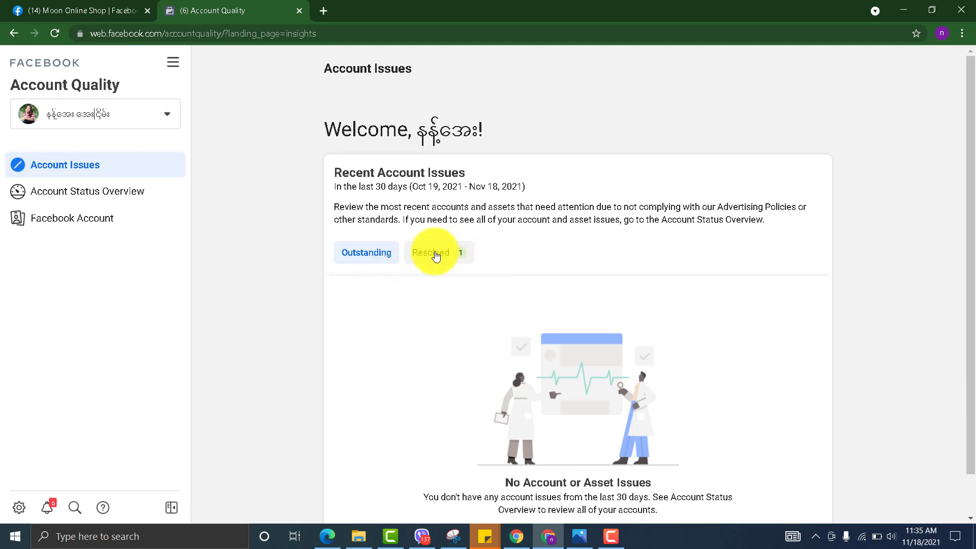
{"action": "left_click", "coordinate": [435, 254]}
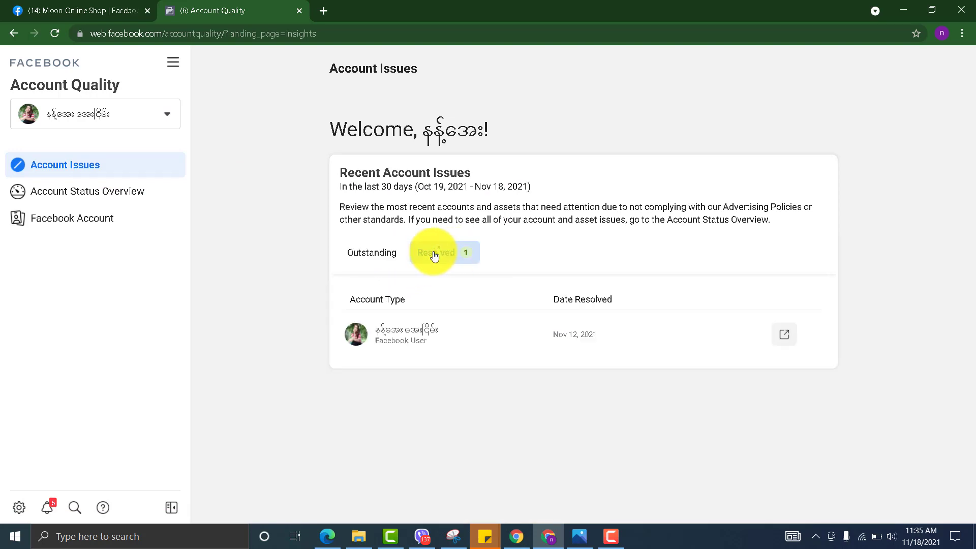
{"action": "left_click", "coordinate": [396, 344]}
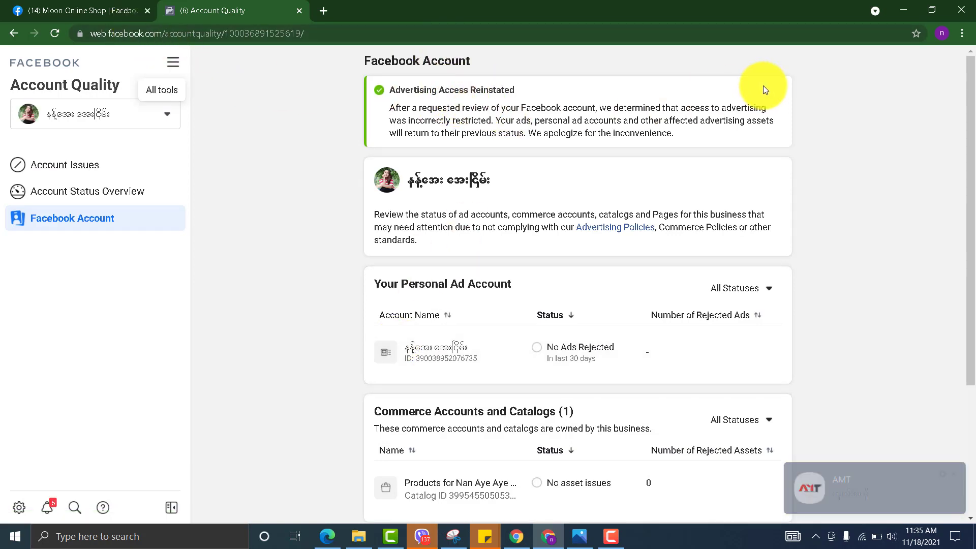
Review the restrictions in the amt1.PNG screenshot again, minimize it, and look over the ad account and commerce sections in Account Quality
{"action": "mouse_move", "coordinate": [580, 536]}
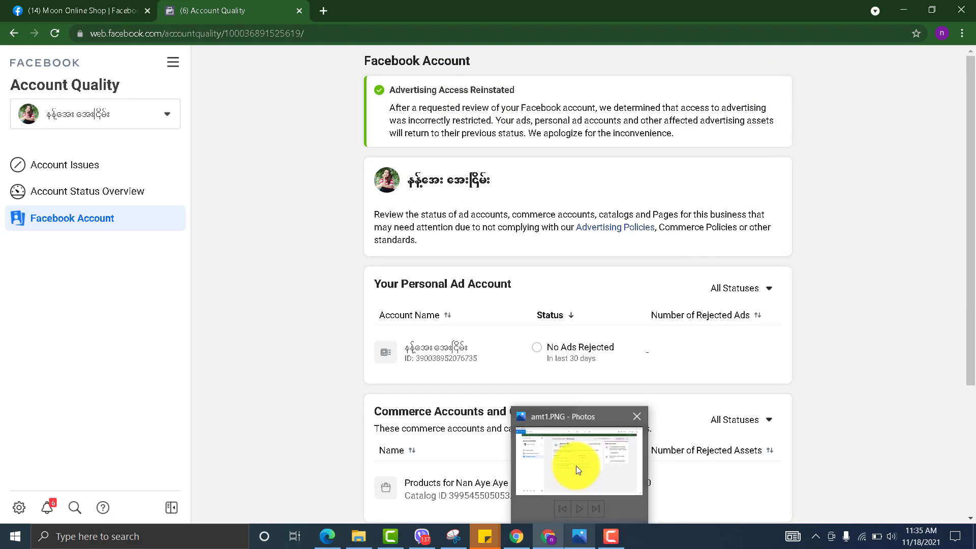
{"action": "left_click", "coordinate": [575, 465]}
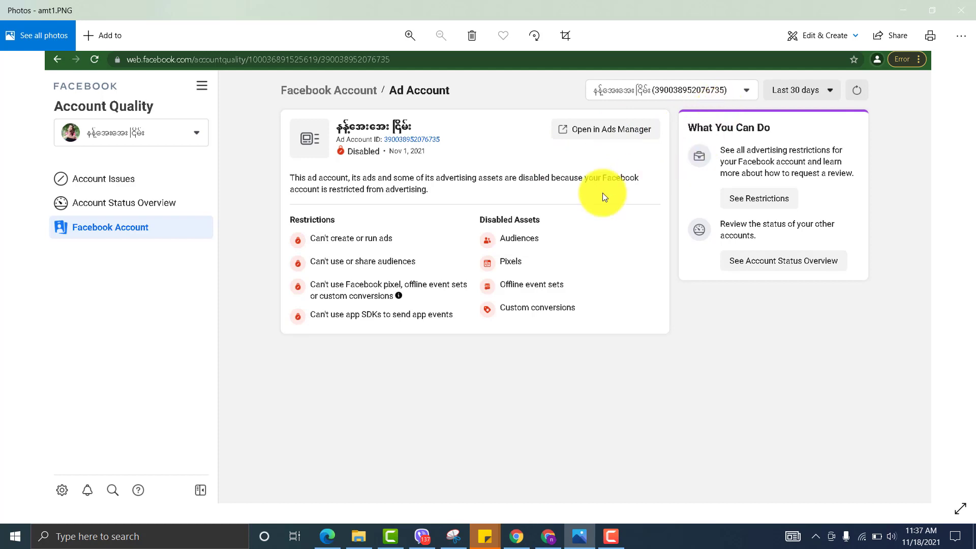
{"action": "left_click", "coordinate": [907, 13]}
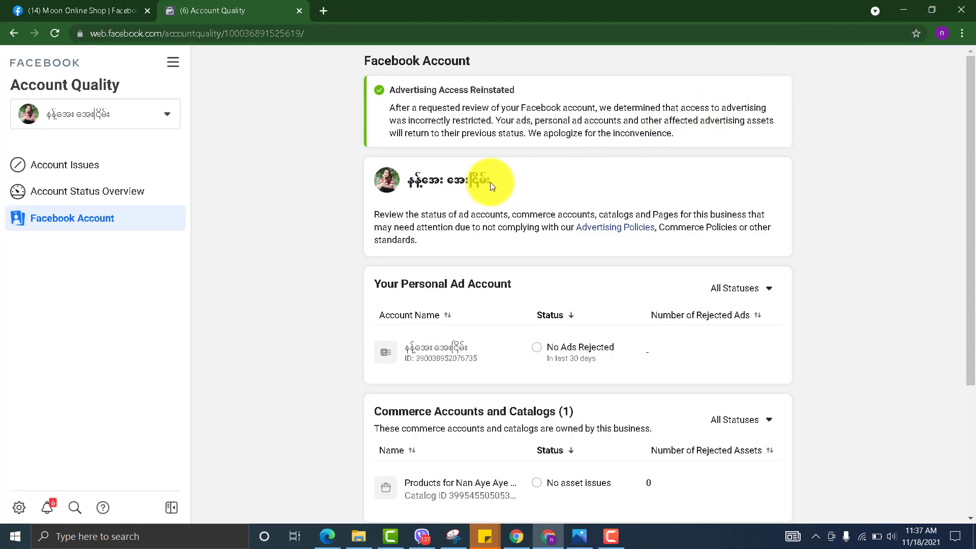
{"action": "scroll", "coordinate": [539, 202], "scroll_direction": "down", "scroll_amount": 2}
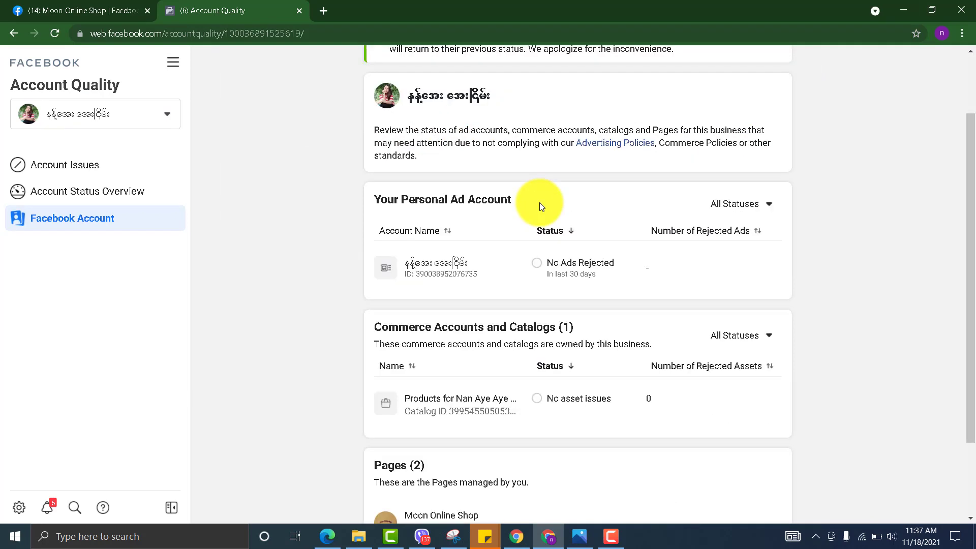
{"action": "scroll", "coordinate": [540, 214], "scroll_direction": "up", "scroll_amount": 2}
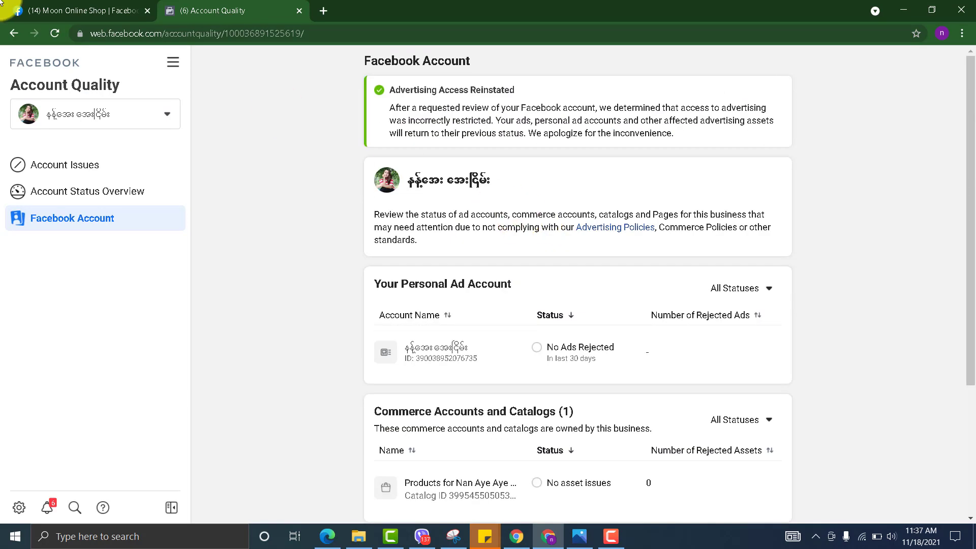
Bring up the Moon Online Shop page, read the Viber chat around the boost post photo, and minimize Viber
{"action": "left_click", "coordinate": [108, 15]}
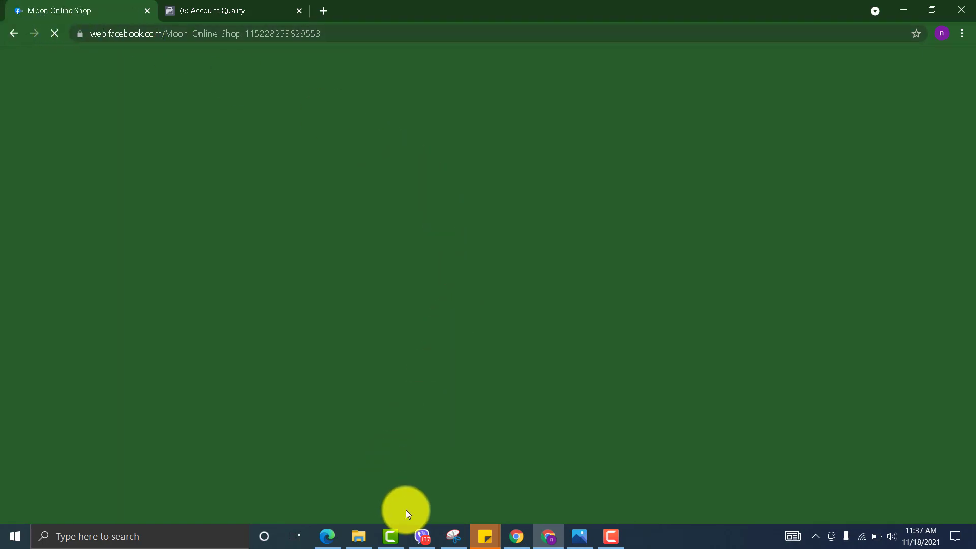
{"action": "mouse_move", "coordinate": [421, 535]}
{"action": "left_click", "coordinate": [432, 499]}
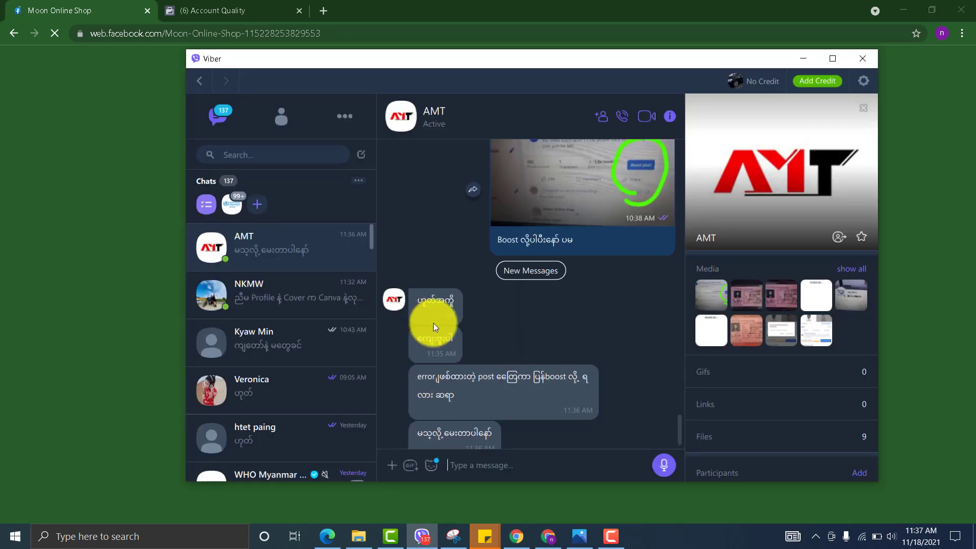
{"action": "scroll", "coordinate": [528, 325], "scroll_direction": "up", "scroll_amount": 2}
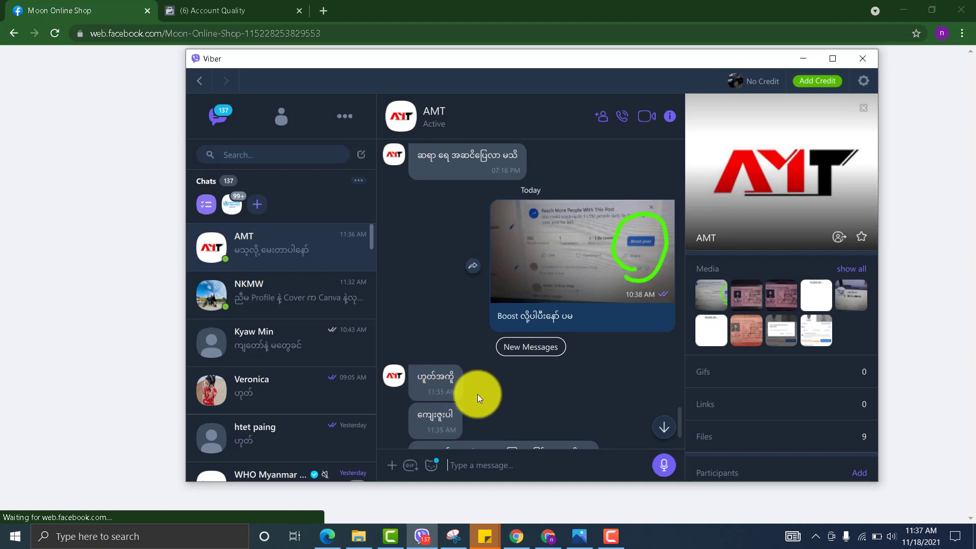
{"action": "scroll", "coordinate": [486, 368], "scroll_direction": "up", "scroll_amount": 1}
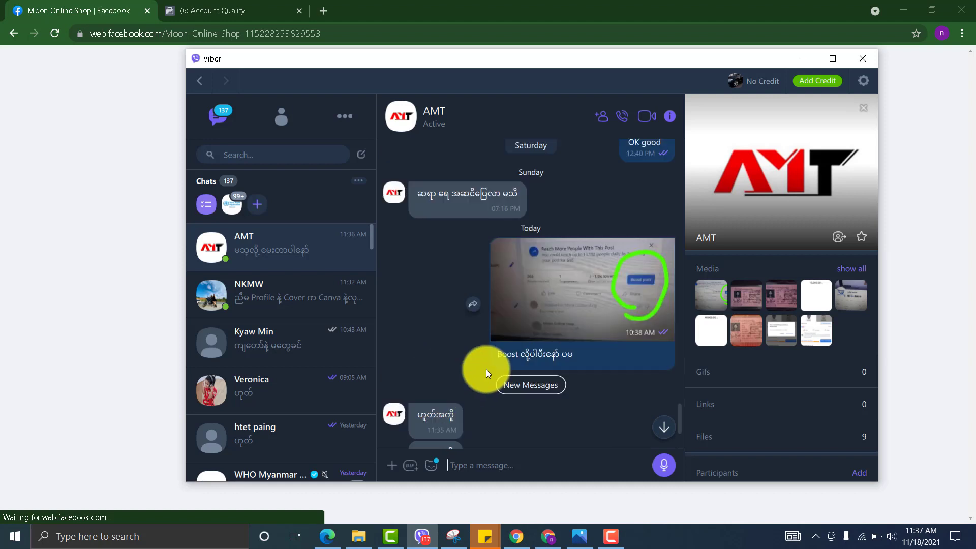
{"action": "scroll", "coordinate": [485, 372], "scroll_direction": "up", "scroll_amount": 1}
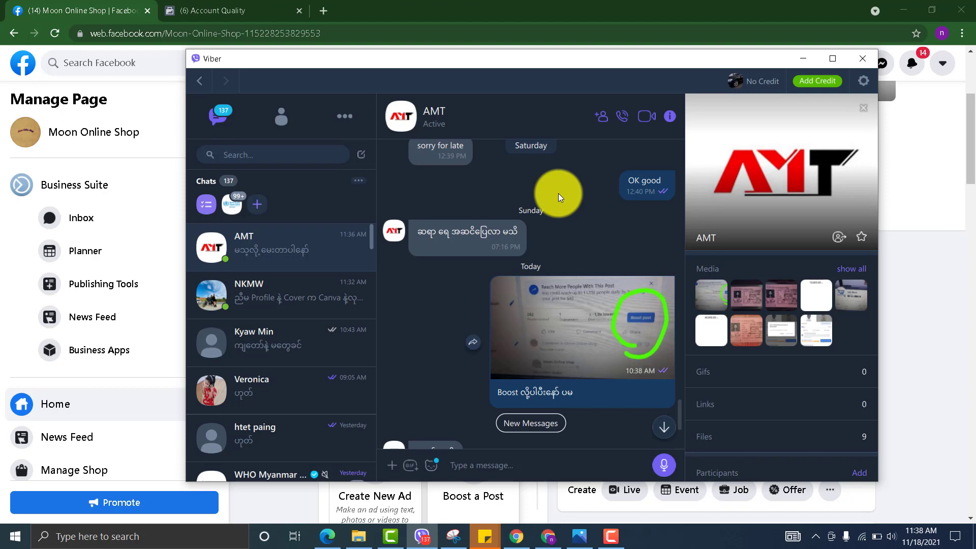
{"action": "left_click", "coordinate": [802, 59]}
Look through the Moon Online Shop page's posts and locate the LongBo Men Watch post with its boost option
{"action": "scroll", "coordinate": [597, 264], "scroll_direction": "up", "scroll_amount": 2}
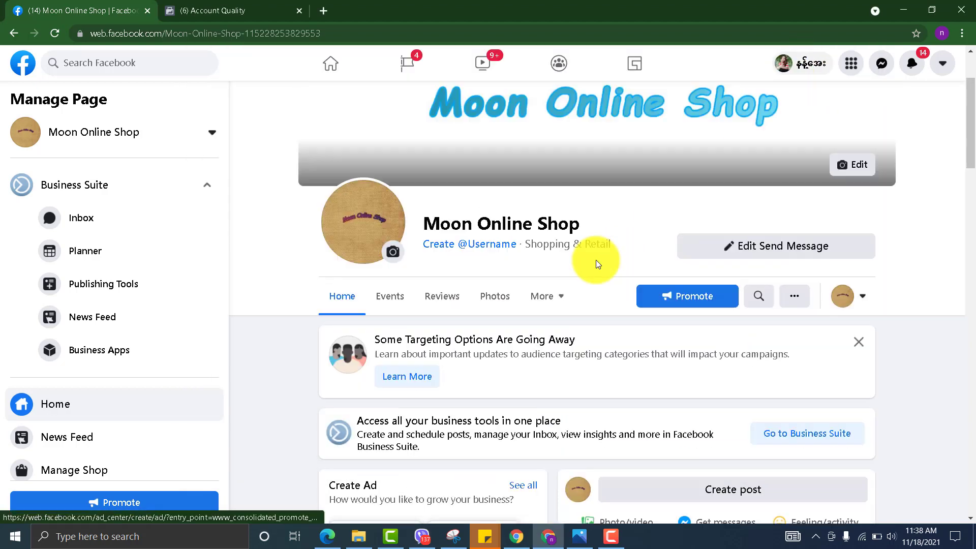
{"action": "scroll", "coordinate": [597, 264], "scroll_direction": "down", "scroll_amount": 10}
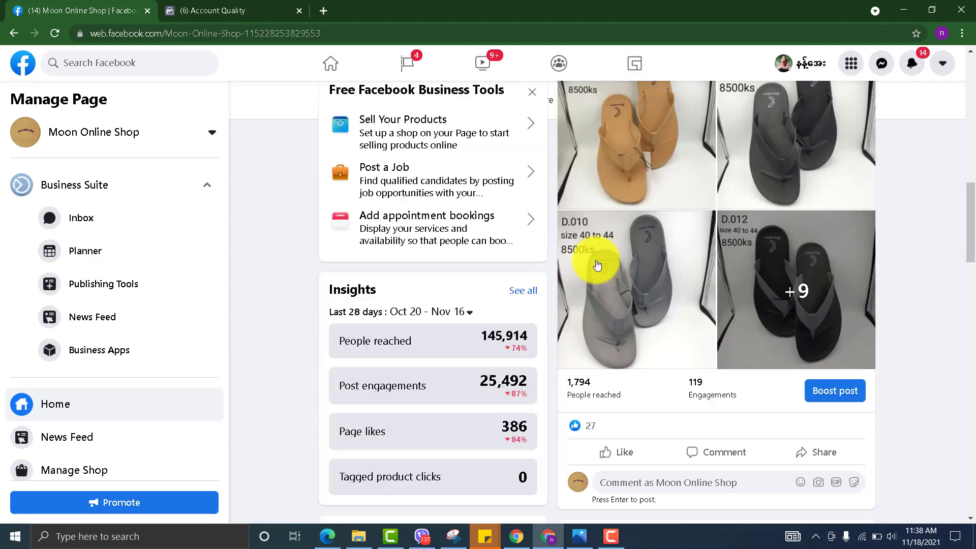
{"action": "scroll", "coordinate": [598, 264], "scroll_direction": "down", "scroll_amount": 2}
{"action": "scroll", "coordinate": [778, 307], "scroll_direction": "down", "scroll_amount": 6}
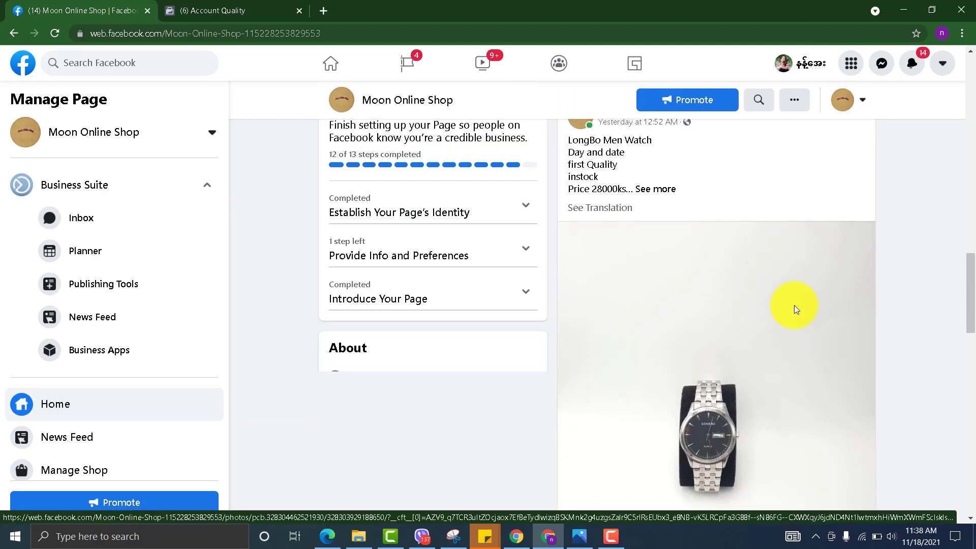
{"action": "scroll", "coordinate": [793, 307], "scroll_direction": "down", "scroll_amount": 8}
{"action": "scroll", "coordinate": [811, 296], "scroll_direction": "up", "scroll_amount": 3}
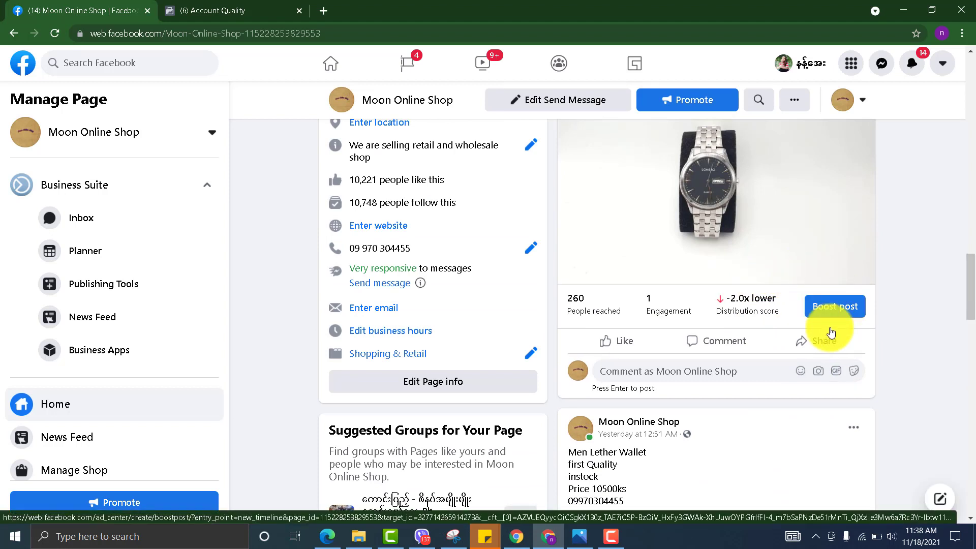
{"action": "scroll", "coordinate": [742, 351], "scroll_direction": "up", "scroll_amount": 5}
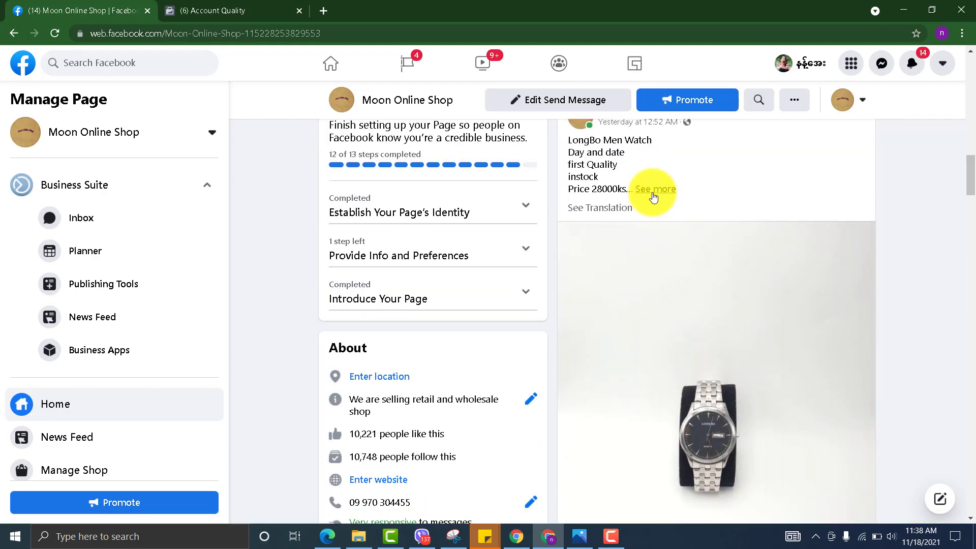
Expand the LongBo Men Watch post's description, highlight its full text, and examine the post together with its photo
{"action": "left_click", "coordinate": [655, 190]}
{"action": "scroll", "coordinate": [654, 197], "scroll_direction": "up", "scroll_amount": 2}
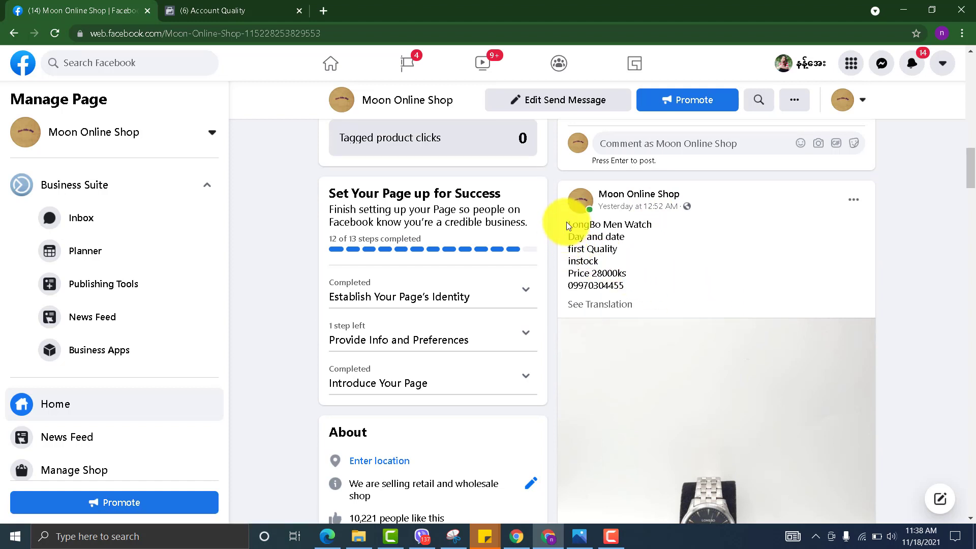
{"action": "left_click_drag", "start_coordinate": [567, 222], "coordinate": [624, 289]}
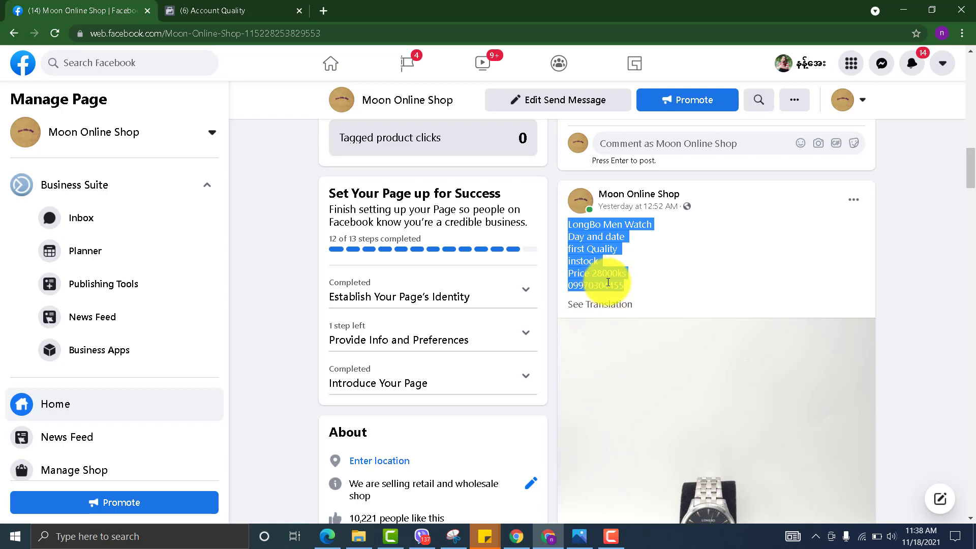
{"action": "scroll", "coordinate": [618, 278], "scroll_direction": "down", "scroll_amount": 2}
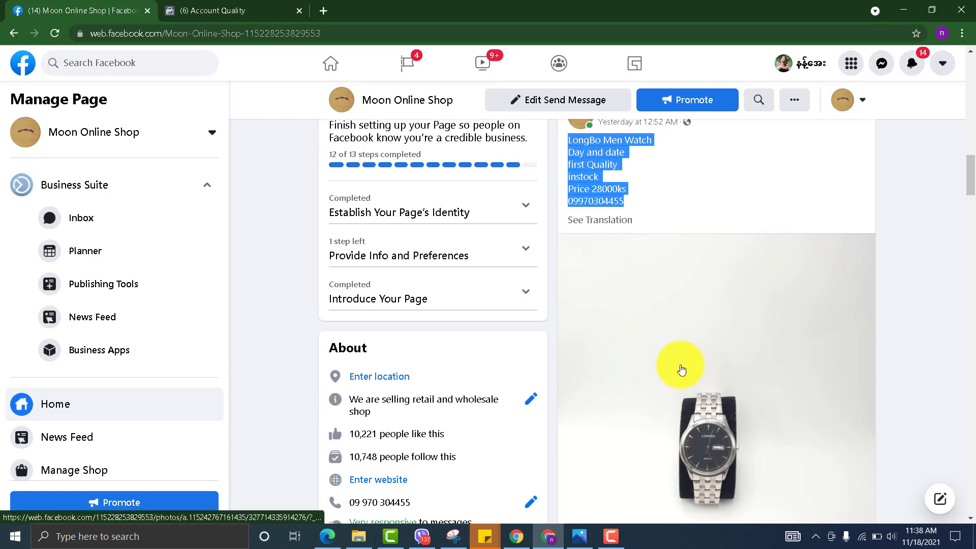
{"action": "scroll", "coordinate": [681, 370], "scroll_direction": "down", "scroll_amount": 2}
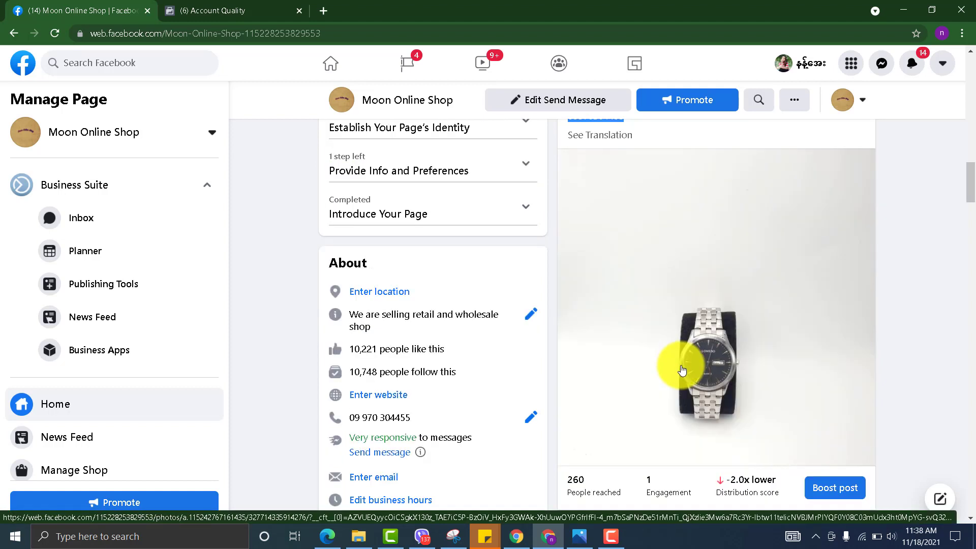
{"action": "scroll", "coordinate": [683, 346], "scroll_direction": "up", "scroll_amount": 2}
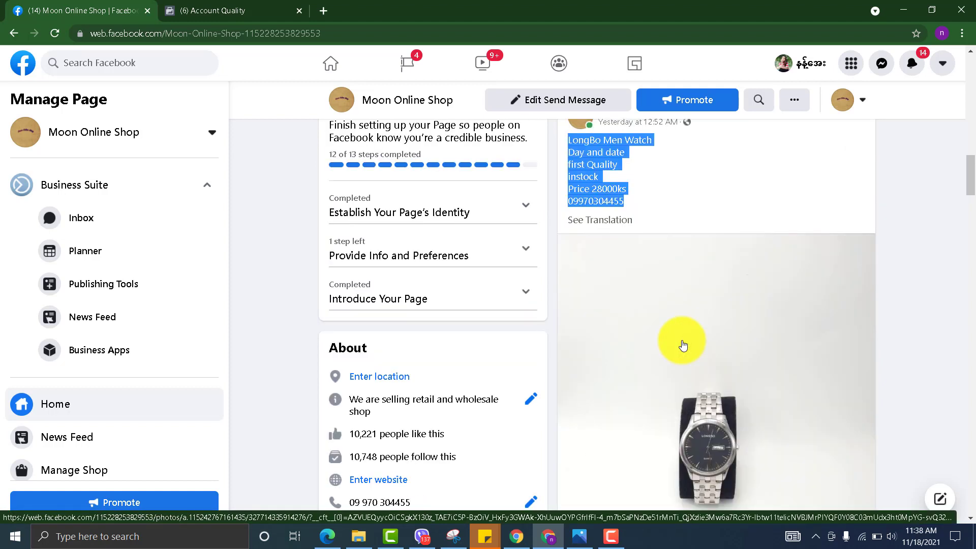
{"action": "scroll", "coordinate": [683, 345], "scroll_direction": "down", "scroll_amount": 2}
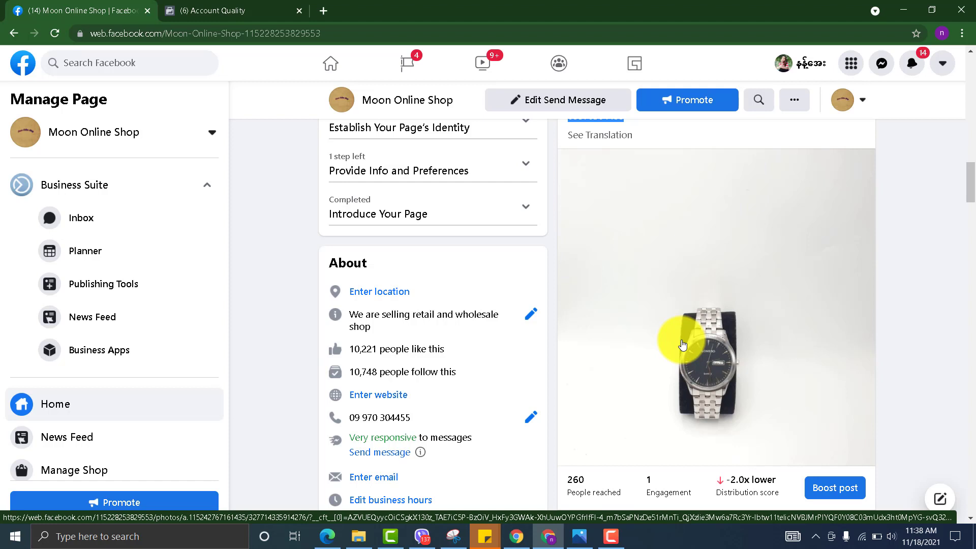
{"action": "scroll", "coordinate": [682, 346], "scroll_direction": "down", "scroll_amount": 2}
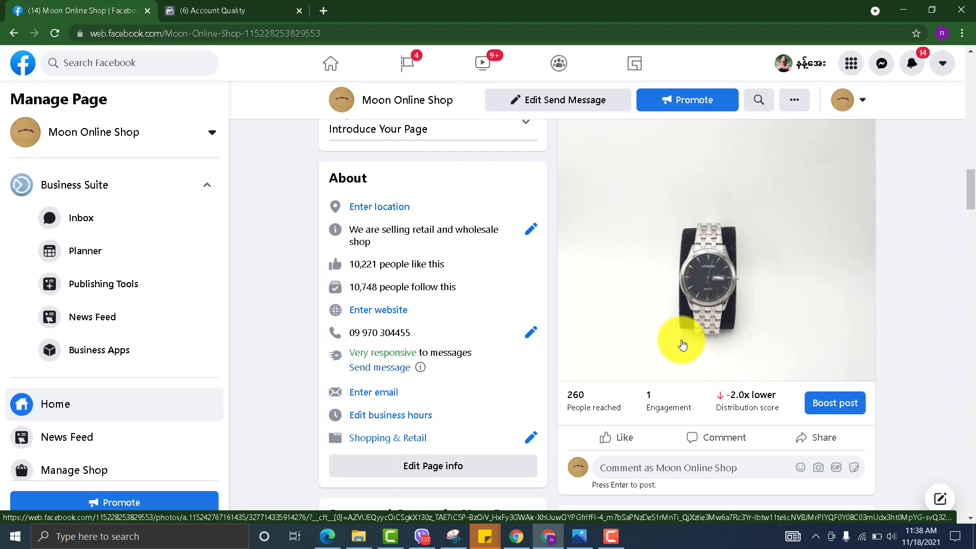
{"action": "scroll", "coordinate": [682, 346], "scroll_direction": "up", "scroll_amount": 5}
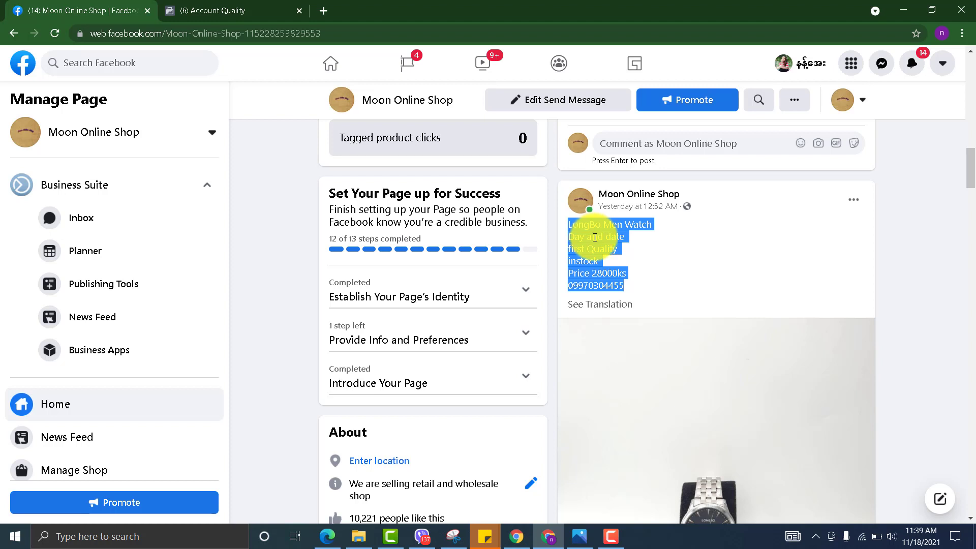
Open the sticky note of ad restriction keywords in Sticky Notes and look it over from its FB ADS heading
{"action": "mouse_move", "coordinate": [485, 536]}
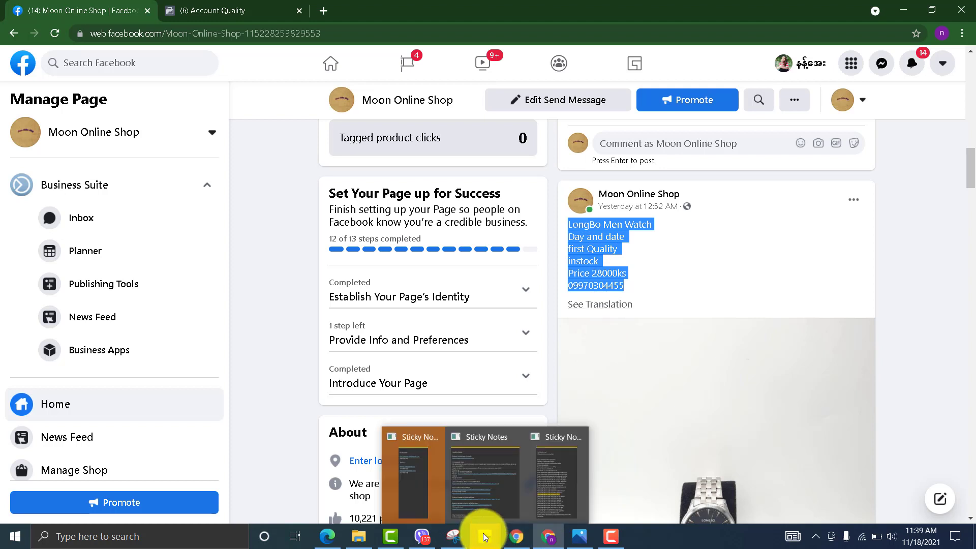
{"action": "left_click", "coordinate": [562, 483]}
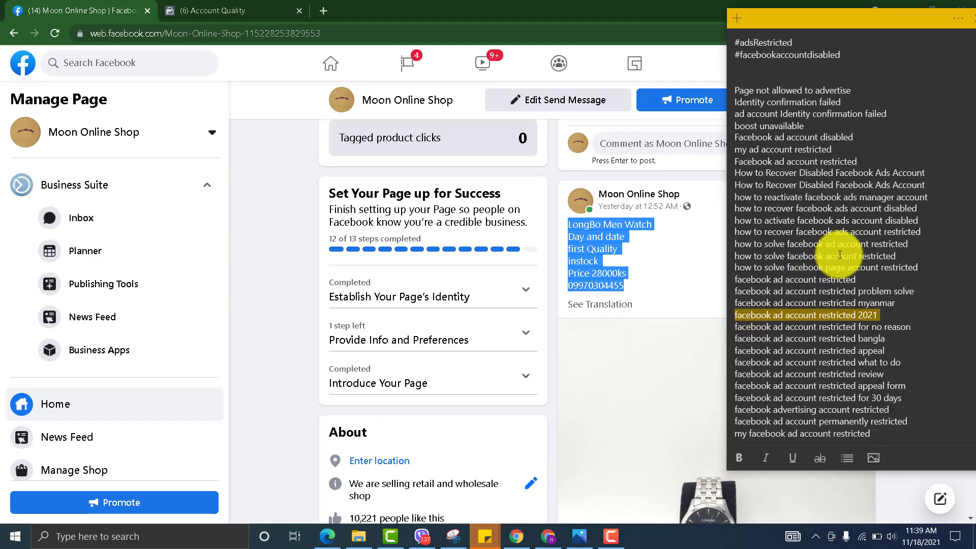
{"action": "scroll", "coordinate": [834, 255], "scroll_direction": "up", "scroll_amount": 3}
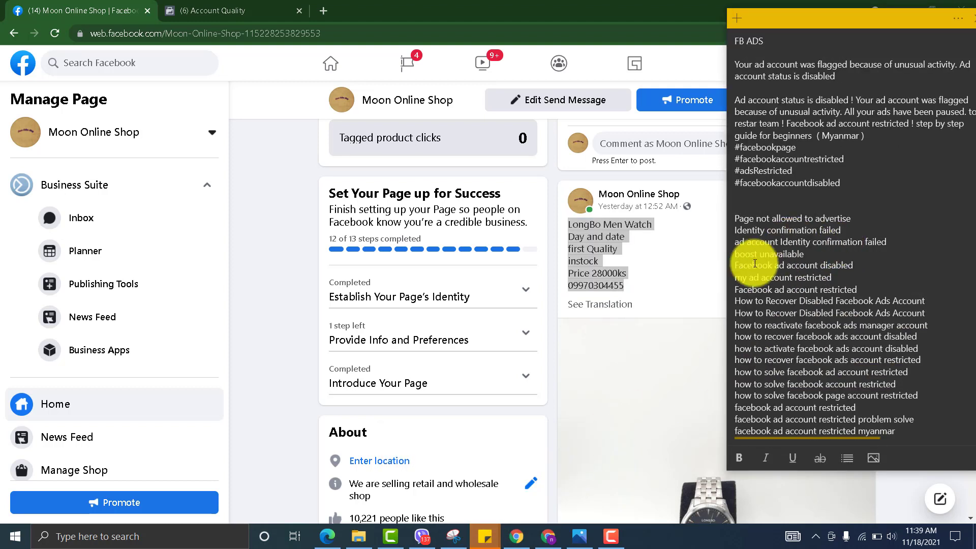
Open the sticky note with the Facebook appeal letters full screen, read its boosting rules and ad rejection reasons, and return to the Facebook page
{"action": "mouse_move", "coordinate": [482, 537]}
{"action": "left_click", "coordinate": [494, 499]}
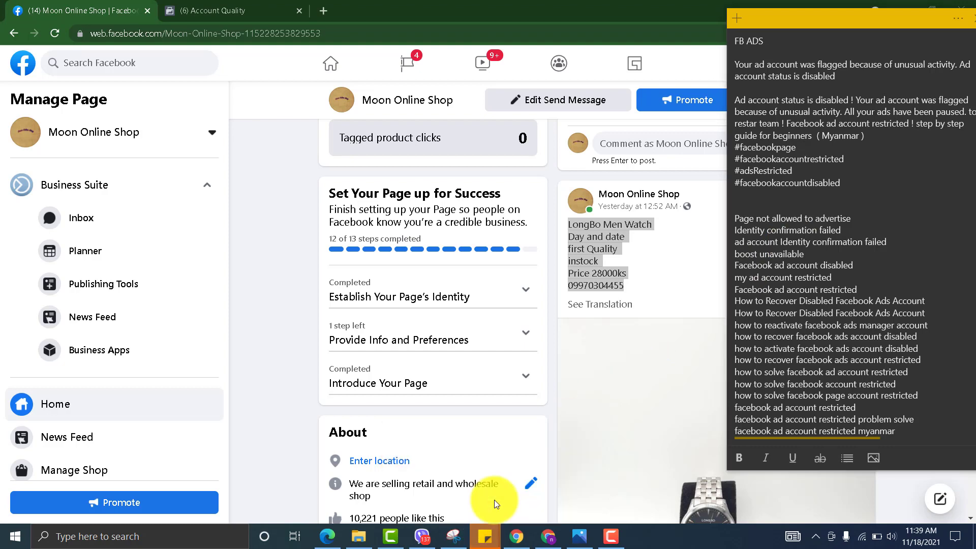
{"action": "scroll", "coordinate": [696, 257], "scroll_direction": "down", "scroll_amount": 5}
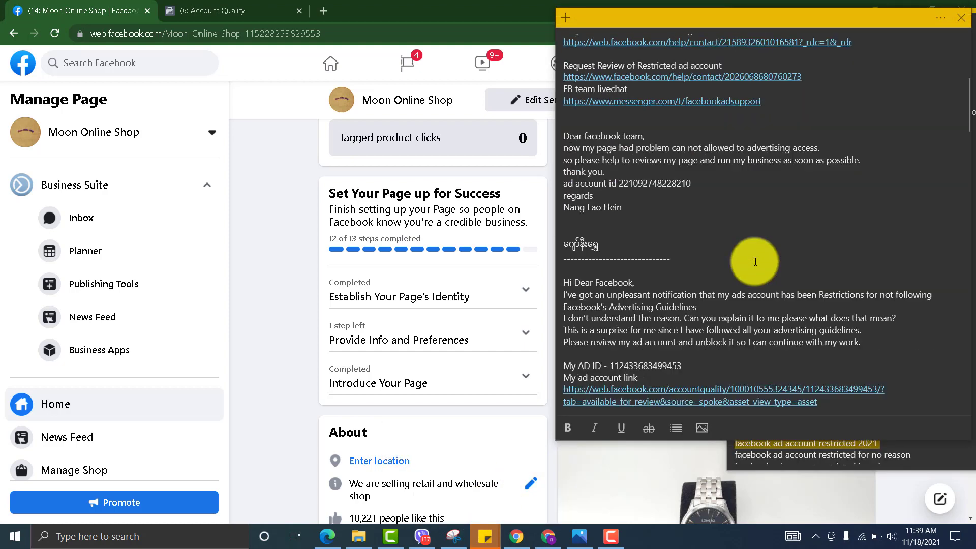
{"action": "double_click", "coordinate": [880, 20]}
{"action": "scroll", "coordinate": [320, 277], "scroll_direction": "down", "scroll_amount": 15}
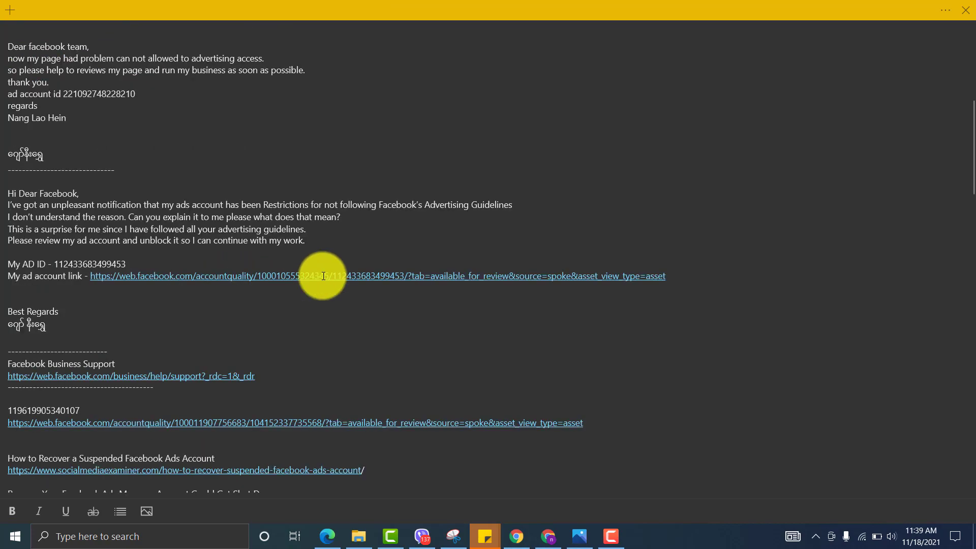
{"action": "scroll", "coordinate": [322, 275], "scroll_direction": "down", "scroll_amount": 5}
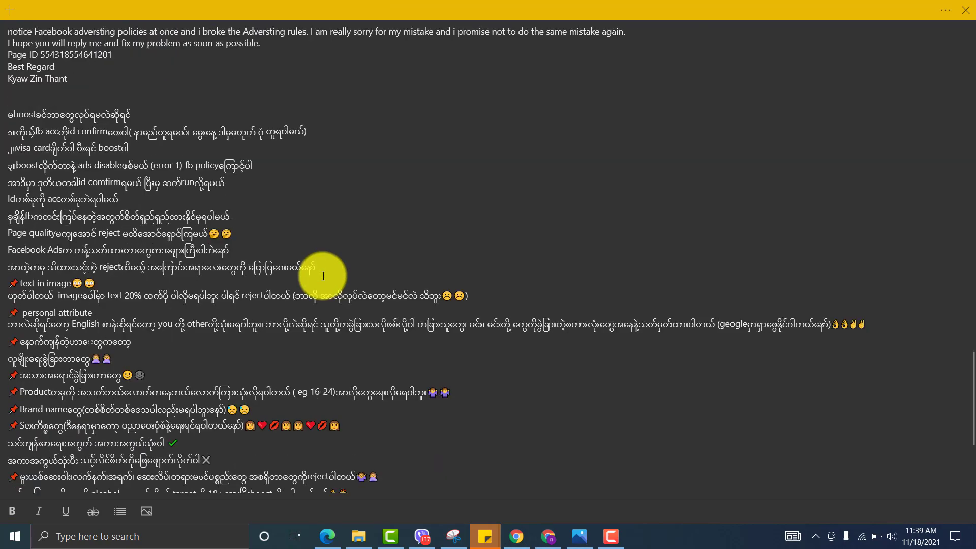
{"action": "scroll", "coordinate": [254, 223], "scroll_direction": "up", "scroll_amount": 2}
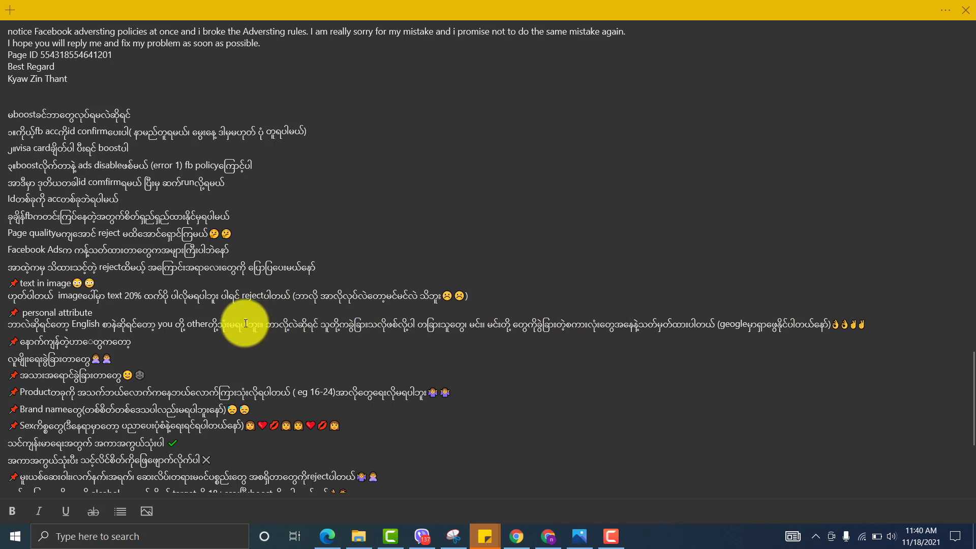
{"action": "scroll", "coordinate": [161, 321], "scroll_direction": "down", "scroll_amount": 3}
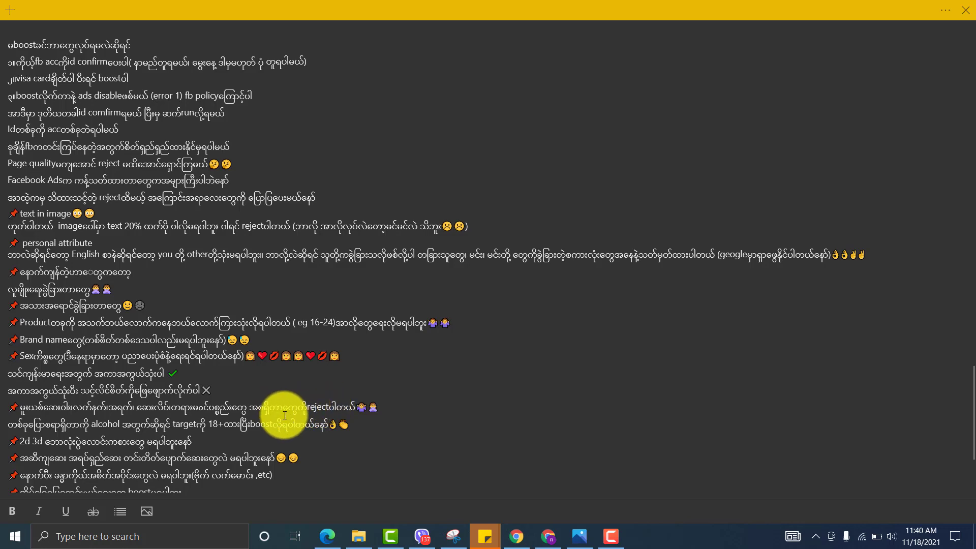
{"action": "double_click", "coordinate": [609, 14]}
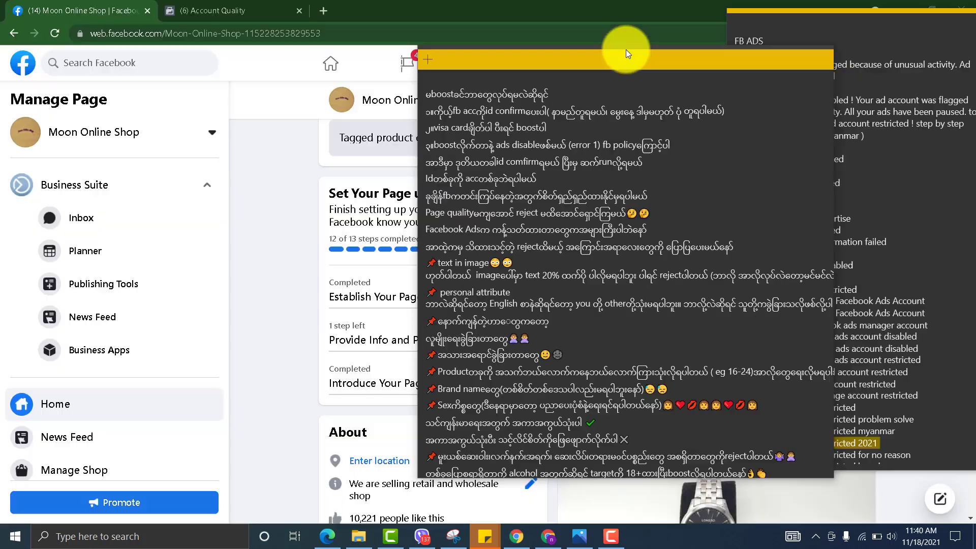
{"action": "left_click", "coordinate": [545, 6]}
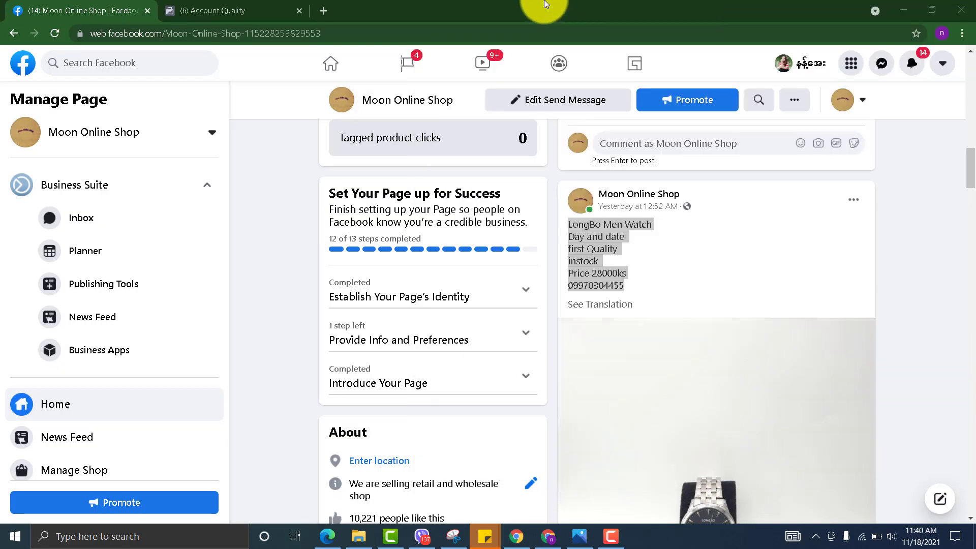
Find the Men Lether Wallet post priced 10500ks on the page and examine its BALISI photo and boost option
{"action": "scroll", "coordinate": [577, 200], "scroll_direction": "down", "scroll_amount": 10}
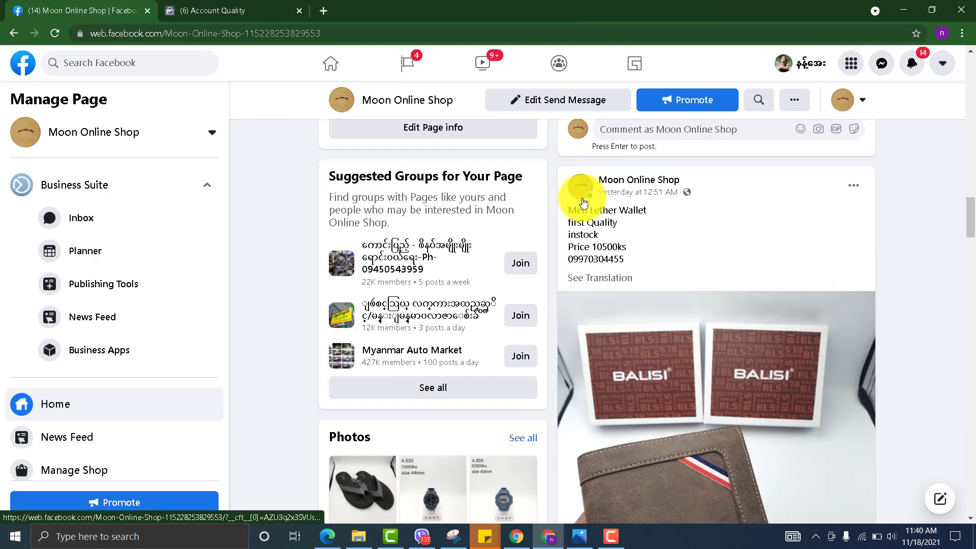
{"action": "scroll", "coordinate": [583, 203], "scroll_direction": "down", "scroll_amount": 3}
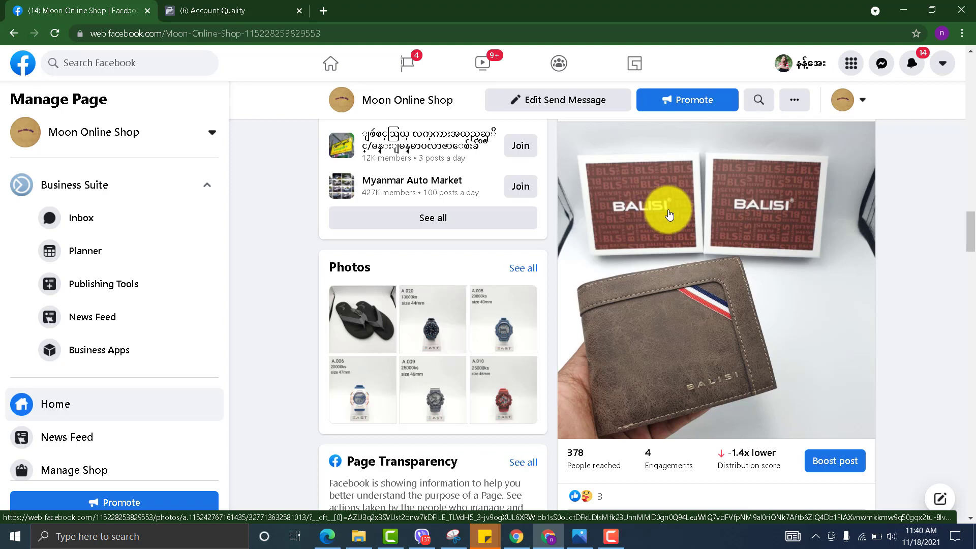
{"action": "scroll", "coordinate": [669, 215], "scroll_direction": "down", "scroll_amount": 2}
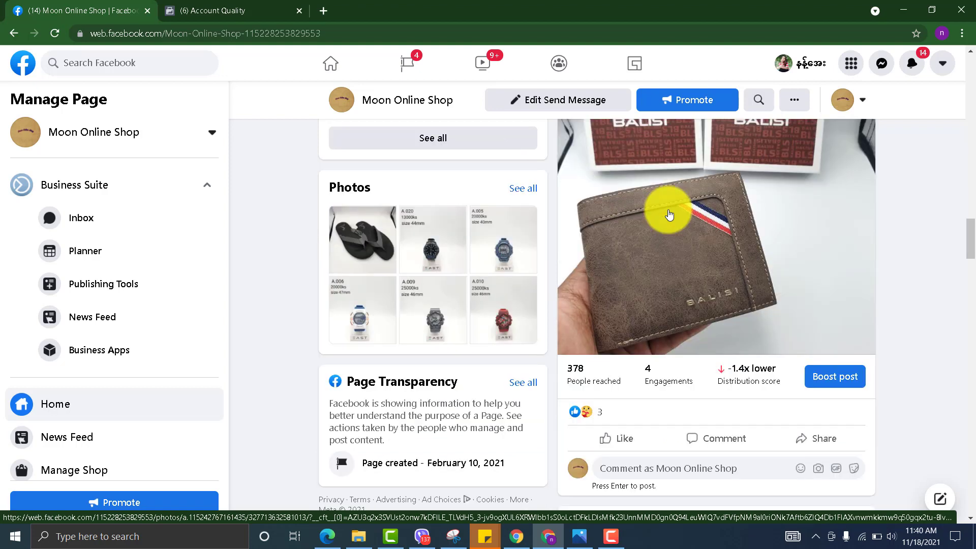
{"action": "scroll", "coordinate": [669, 215], "scroll_direction": "up", "scroll_amount": 2}
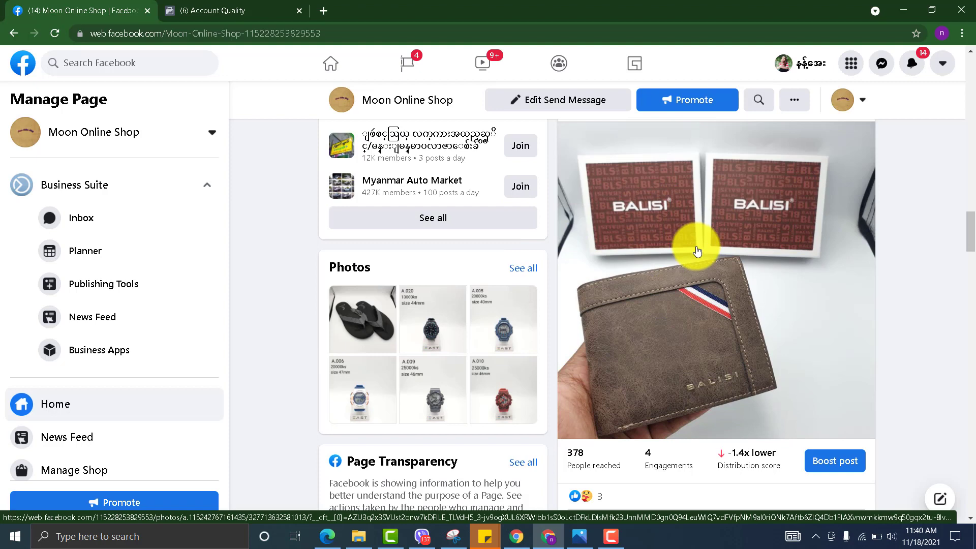
{"action": "scroll", "coordinate": [697, 250], "scroll_direction": "down", "scroll_amount": 2}
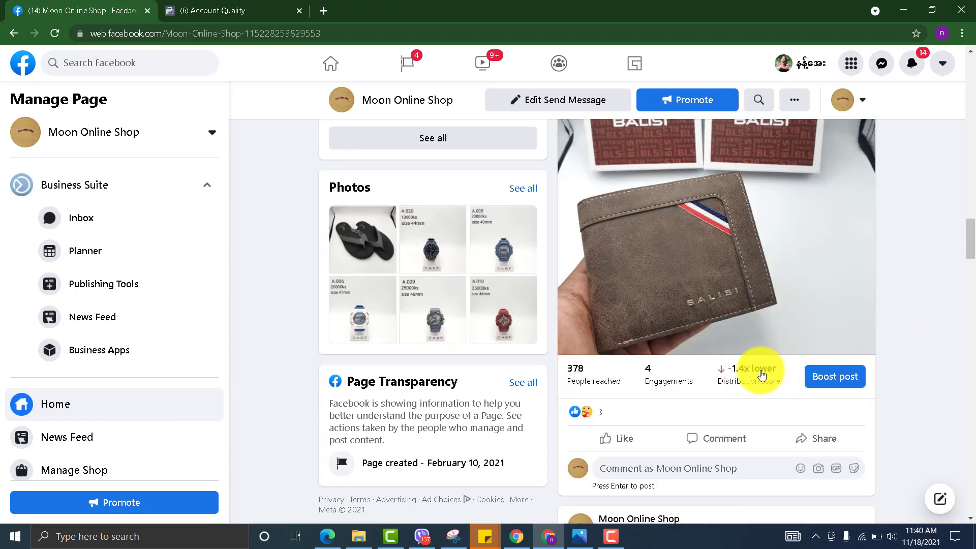
{"action": "scroll", "coordinate": [741, 355], "scroll_direction": "down", "scroll_amount": 6}
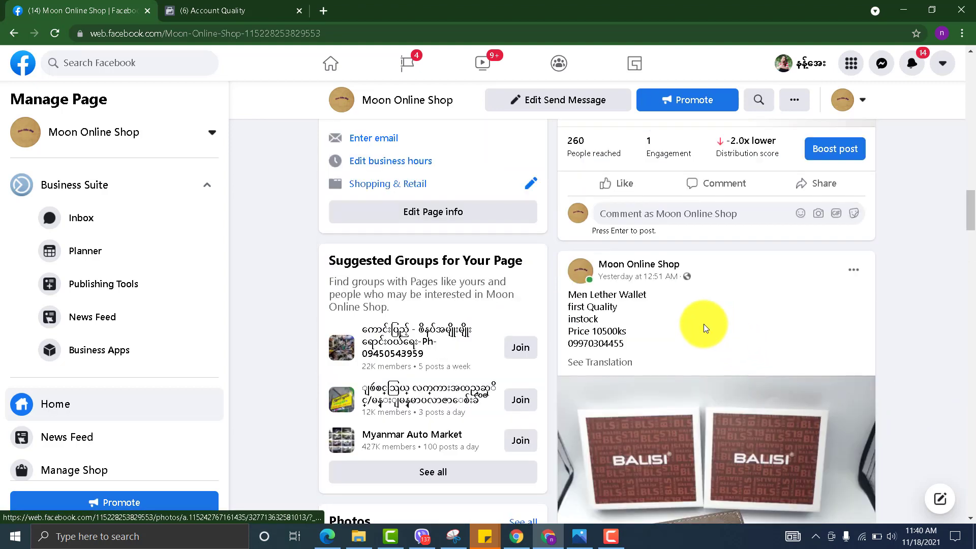
Compare the 10500ks Men Lether Wallet post's description with the brand name shown in its photo, and glance at the wallet post below
{"action": "scroll", "coordinate": [667, 331], "scroll_direction": "down", "scroll_amount": 4}
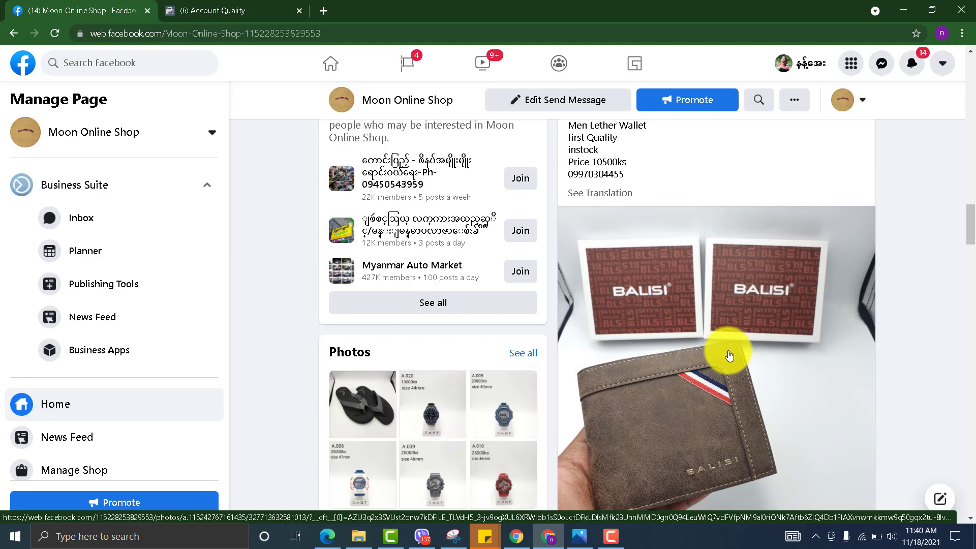
{"action": "scroll", "coordinate": [722, 331], "scroll_direction": "up", "scroll_amount": 3}
{"action": "scroll", "coordinate": [606, 299], "scroll_direction": "down", "scroll_amount": 3}
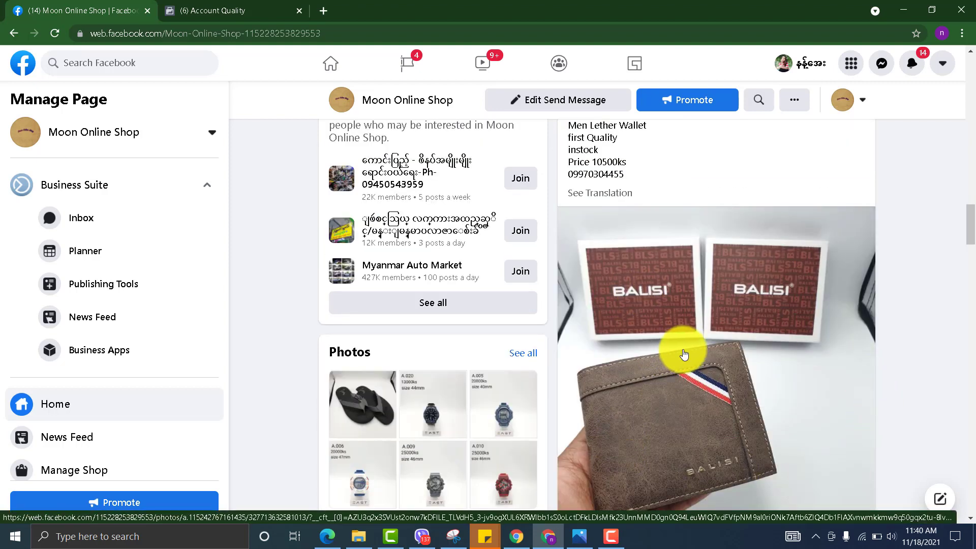
{"action": "scroll", "coordinate": [661, 330], "scroll_direction": "down", "scroll_amount": 3}
{"action": "scroll", "coordinate": [688, 264], "scroll_direction": "up", "scroll_amount": 2}
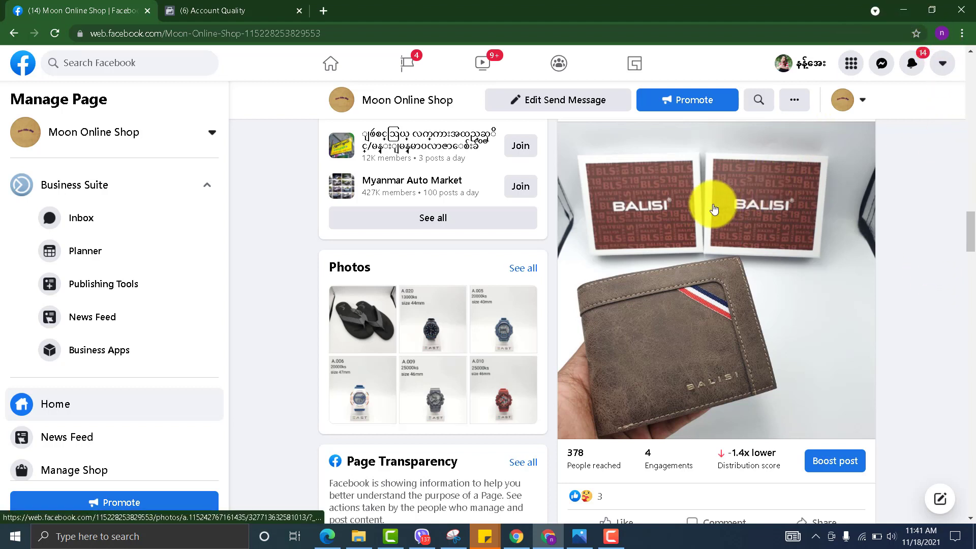
{"action": "scroll", "coordinate": [710, 338], "scroll_direction": "down", "scroll_amount": 1}
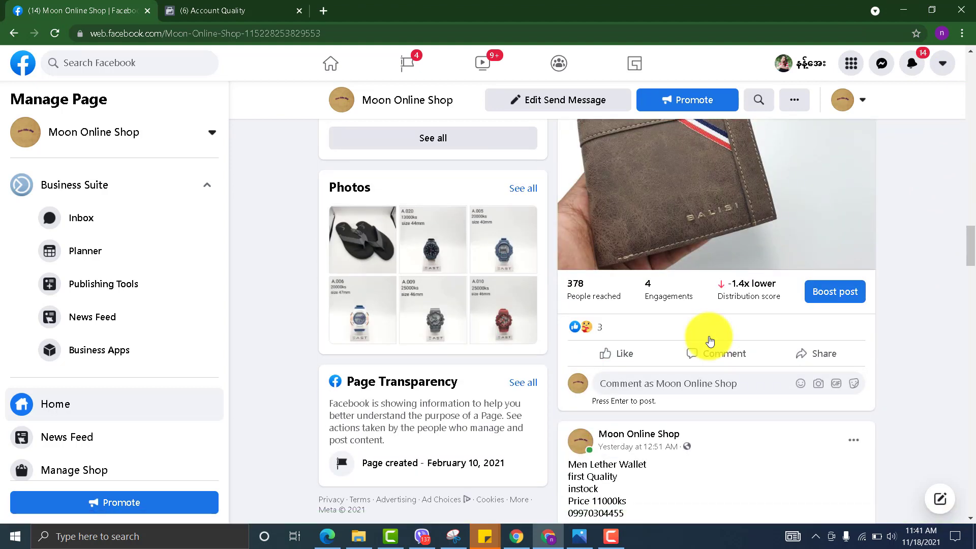
{"action": "scroll", "coordinate": [709, 338], "scroll_direction": "down", "scroll_amount": 3}
{"action": "scroll", "coordinate": [706, 335], "scroll_direction": "up", "scroll_amount": 5}
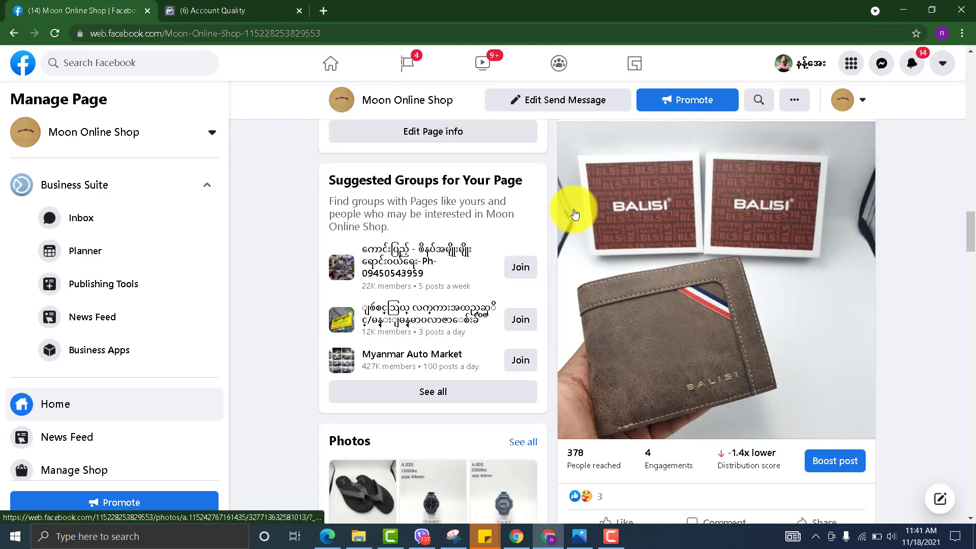
Review the Facebook account's advertising access status in Account Quality again and minimize the browser
{"action": "left_click", "coordinate": [217, 6]}
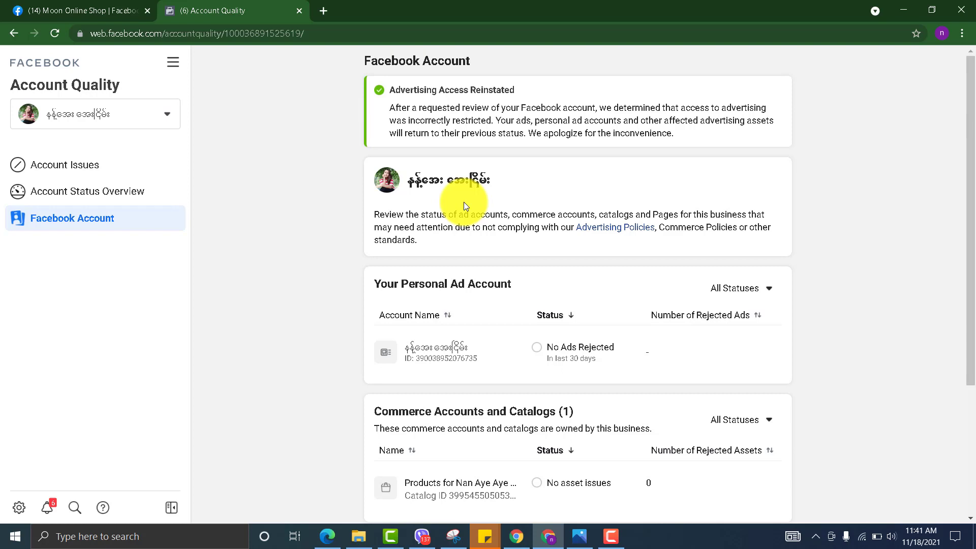
{"action": "left_click", "coordinate": [894, 8]}
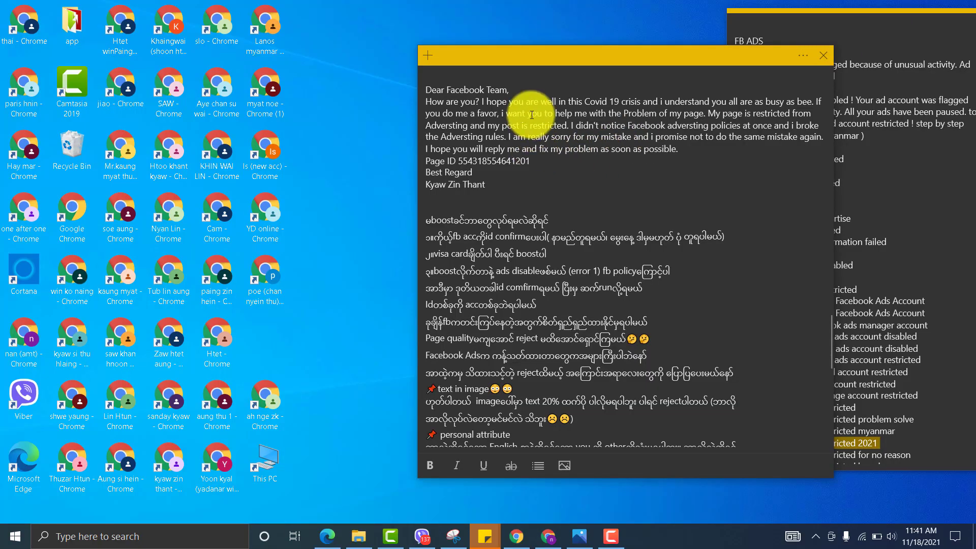
Switch to TechSmith Camtasia and display its available transitions
{"action": "mouse_move", "coordinate": [389, 534]}
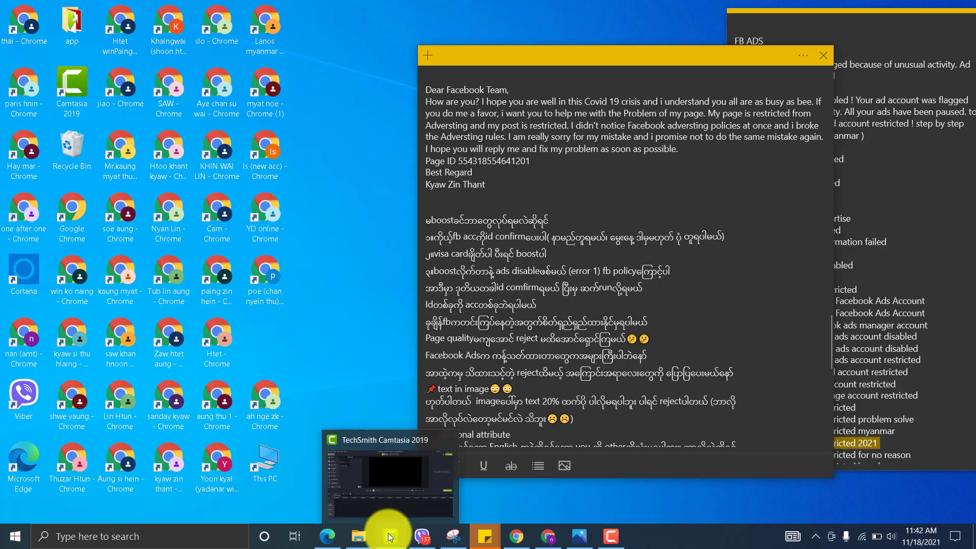
{"action": "left_click", "coordinate": [396, 496]}
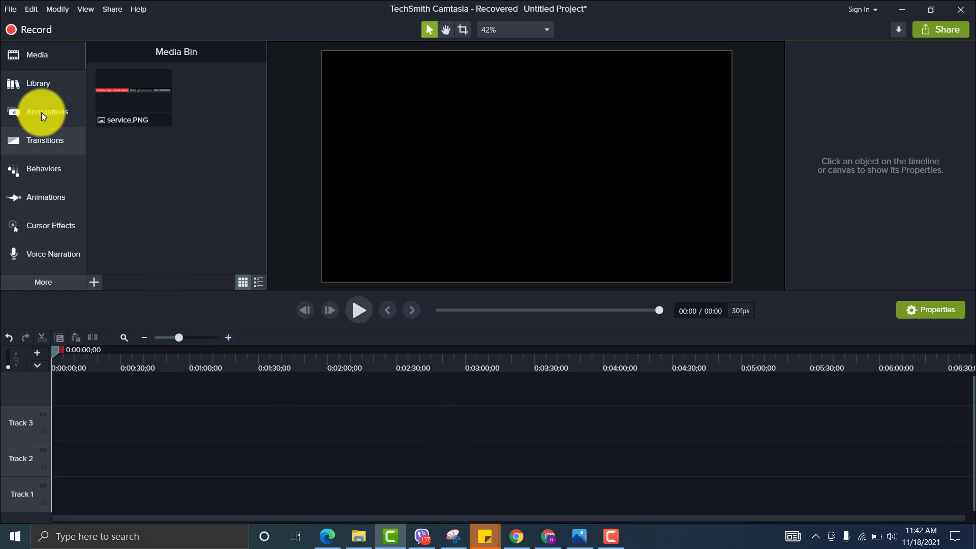
{"action": "left_click", "coordinate": [26, 150]}
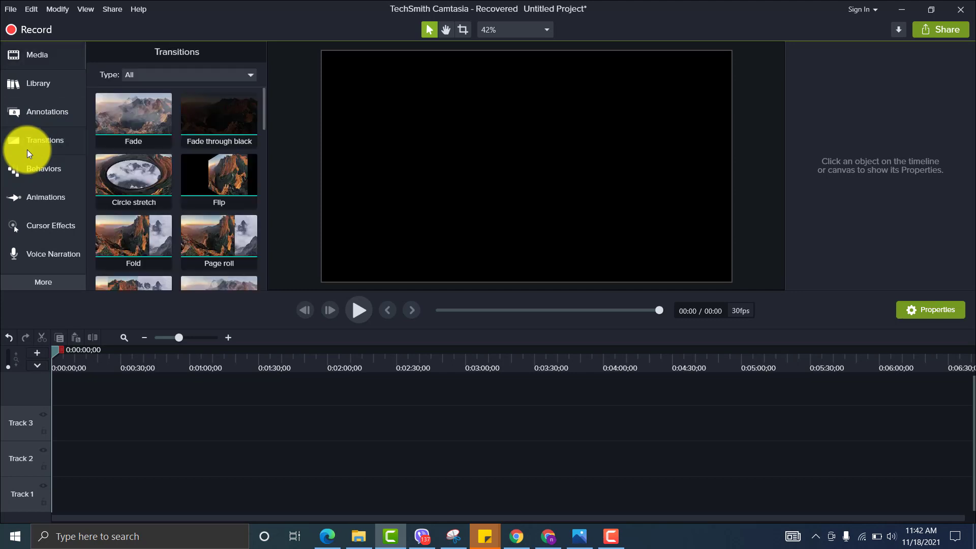